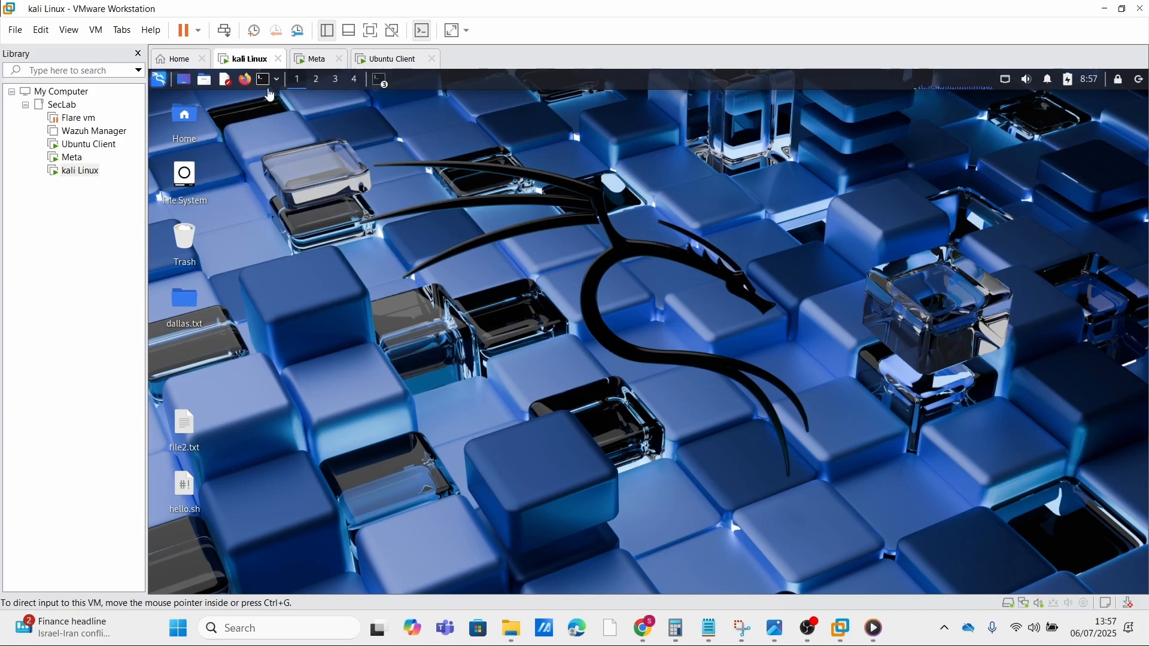
Step: Open a terminal and run sudo systemctl status nessusd.service, authenticating with the sudo password
{"action": "left_click", "coordinate": [268, 94]}
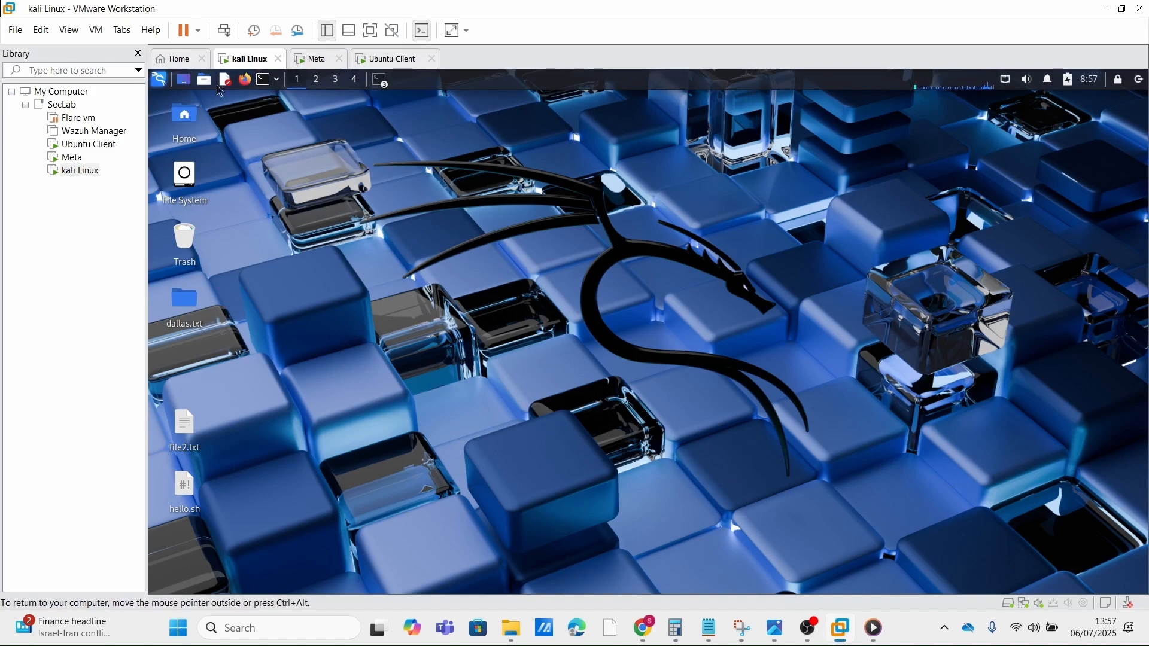
{"action": "left_click", "coordinate": [266, 85]}
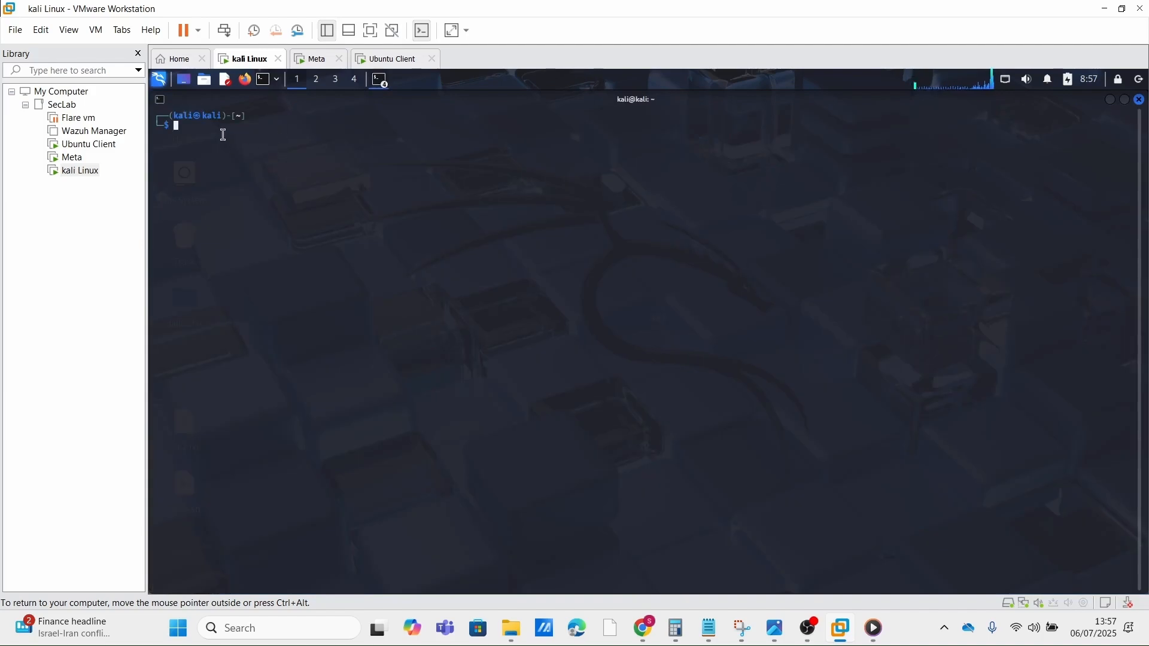
{"action": "key", "text": "Up"}
{"action": "key", "text": "Return"}
{"action": "key", "text": "Up"}
{"action": "key", "text": "Up"}
{"action": "key", "text": "Up"}
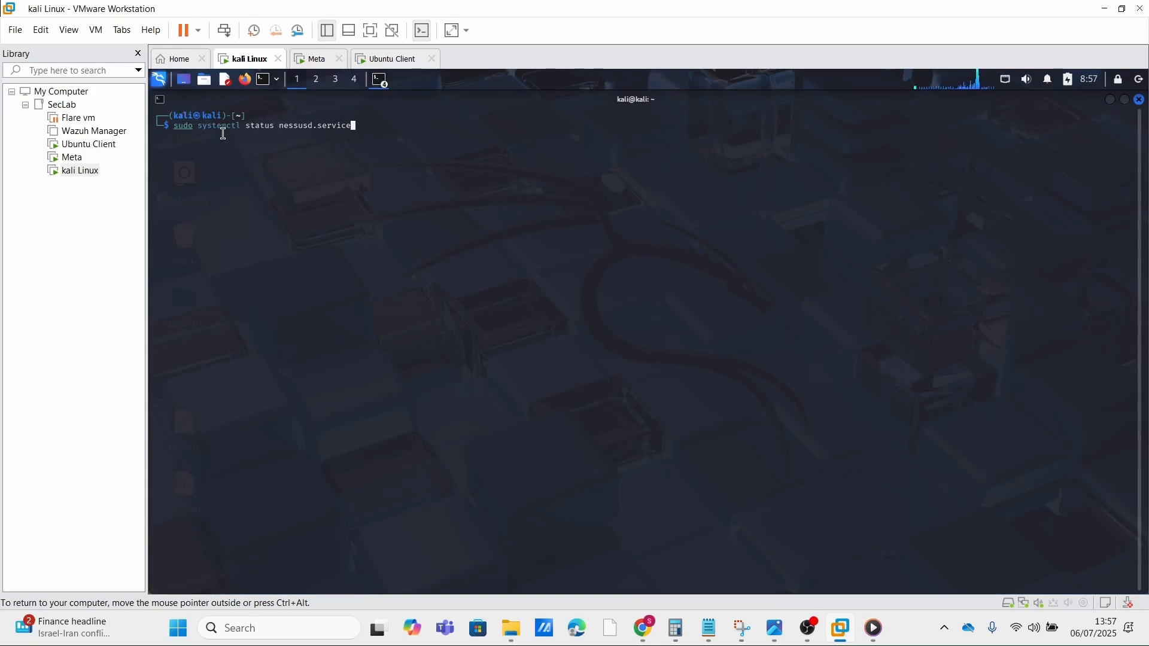
{"action": "key", "text": "Return"}
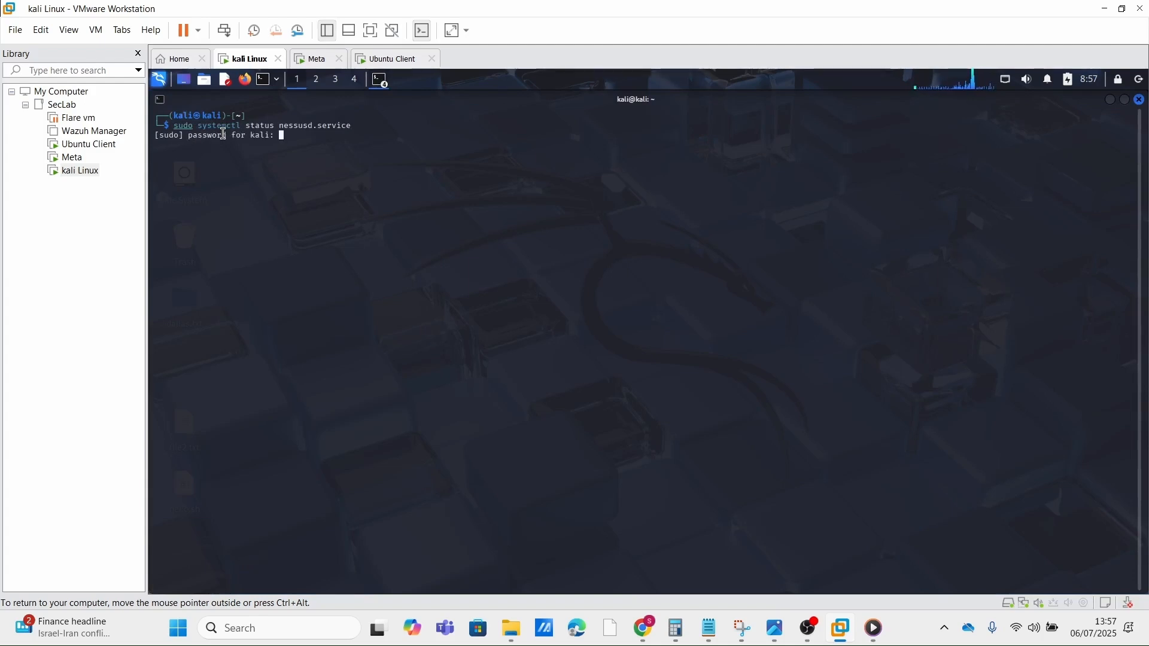
{"action": "key", "text": "Return"}
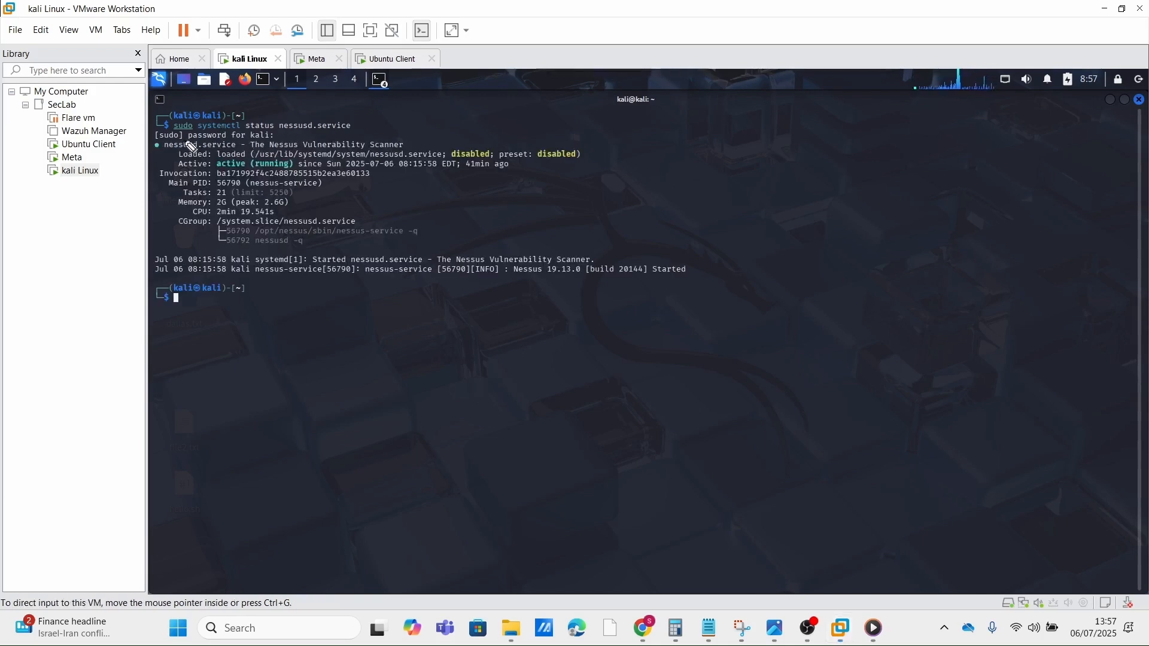
{"action": "mouse_move", "coordinate": [180, 141]}
{"action": "left_mouse_down"}
{"action": "mouse_move", "coordinate": [174, 153]}
{"action": "mouse_move", "coordinate": [263, 242]}
{"action": "mouse_move", "coordinate": [361, 162]}
{"action": "mouse_move", "coordinate": [253, 145]}
{"action": "left_mouse_up"}
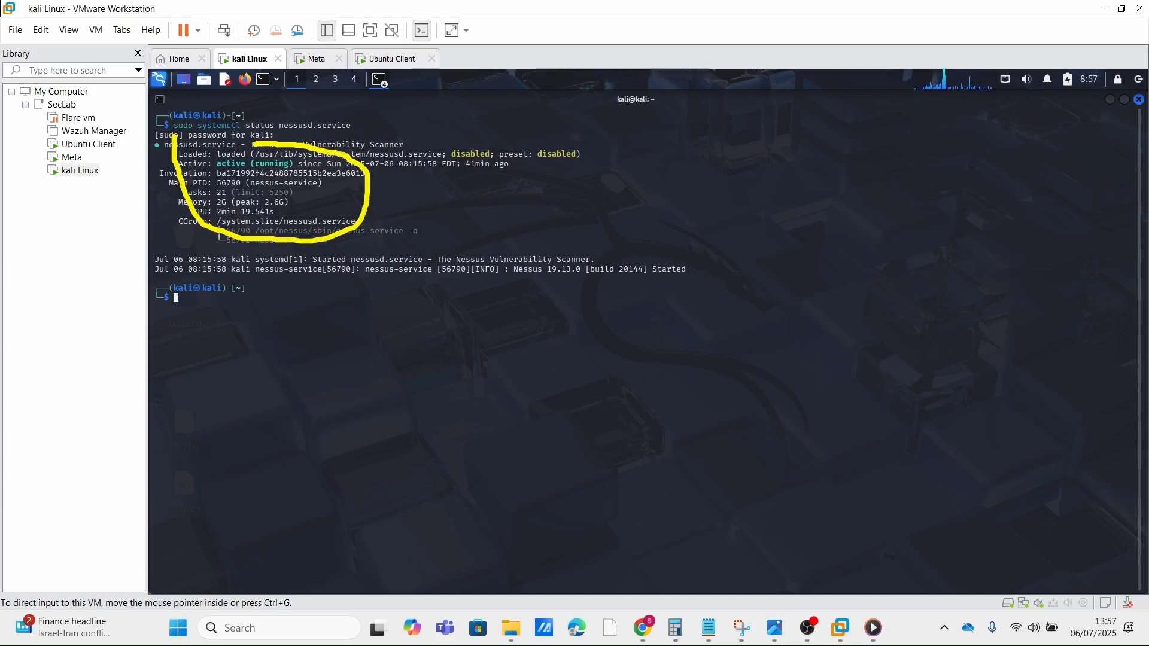
{"action": "key", "text": "ctrl+z"}
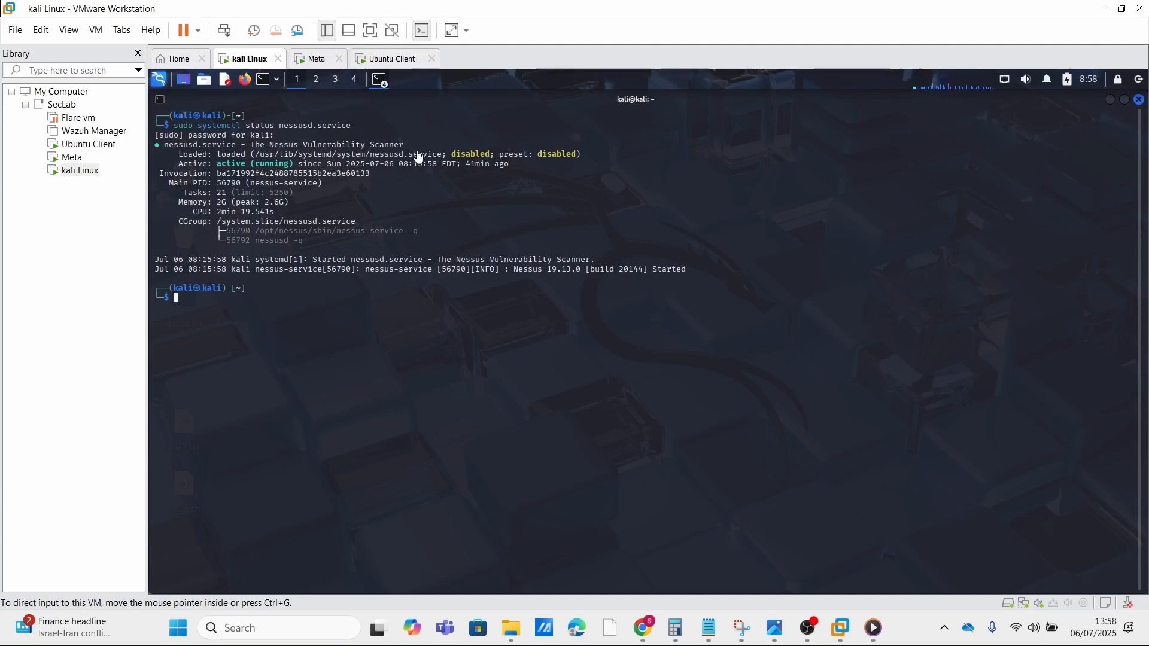
Step: Open Firefox and load the Nessus Essentials custom folder page at kali:8834/#/scans/folders/12 in a new tab
{"action": "left_click", "coordinate": [244, 82]}
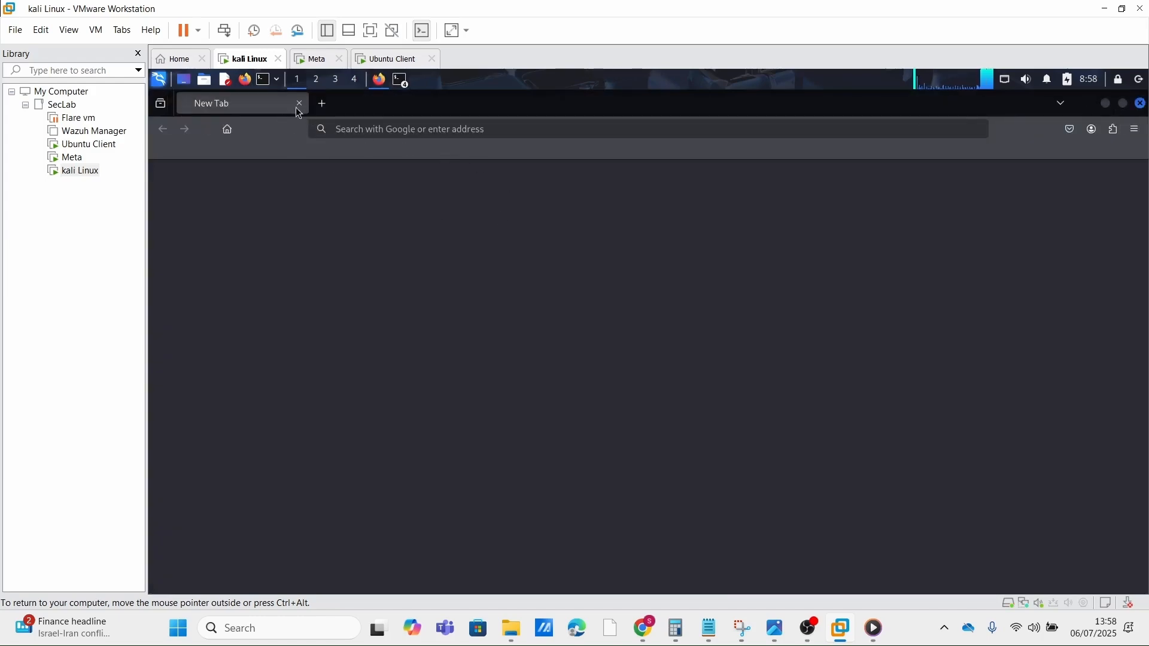
{"action": "left_click", "coordinate": [324, 108]}
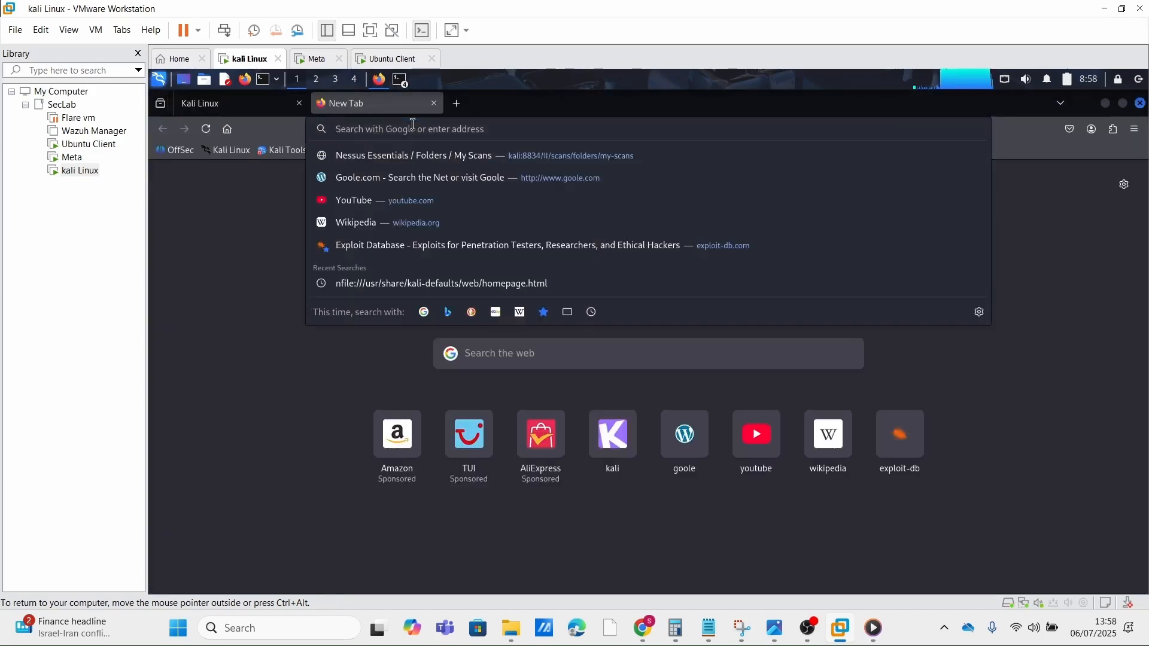
{"action": "type", "text": "n"}
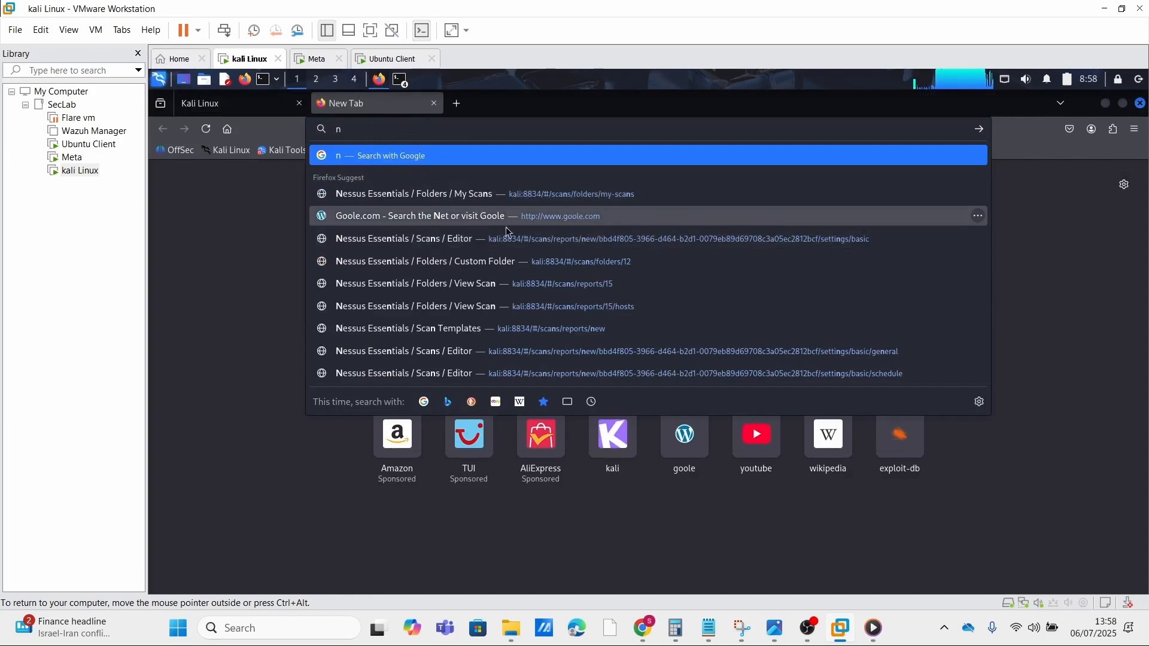
{"action": "left_click", "coordinate": [550, 269]}
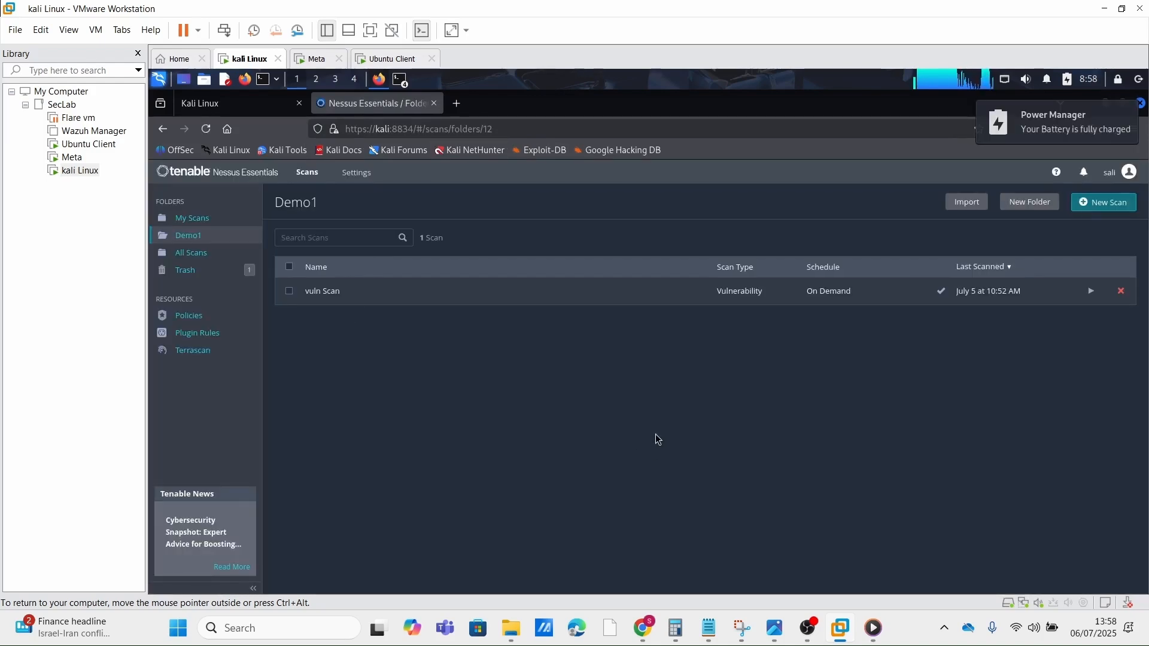
{"action": "left_click_drag", "start_coordinate": [494, 129], "coordinate": [346, 133]}
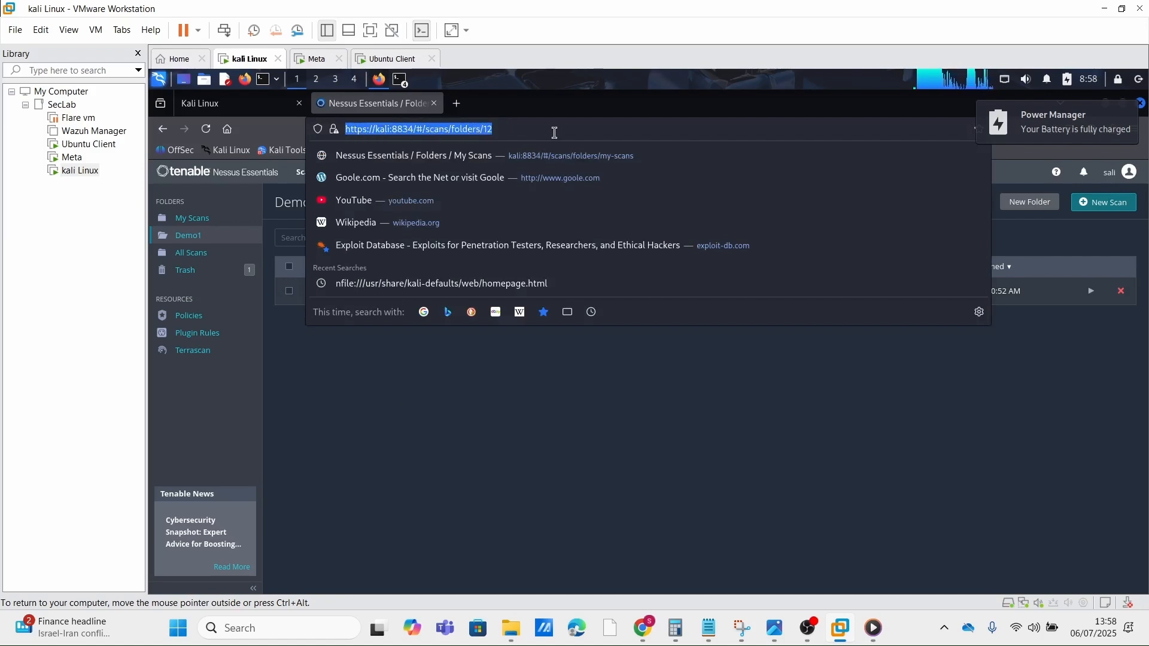
{"action": "left_click", "coordinate": [530, 424]}
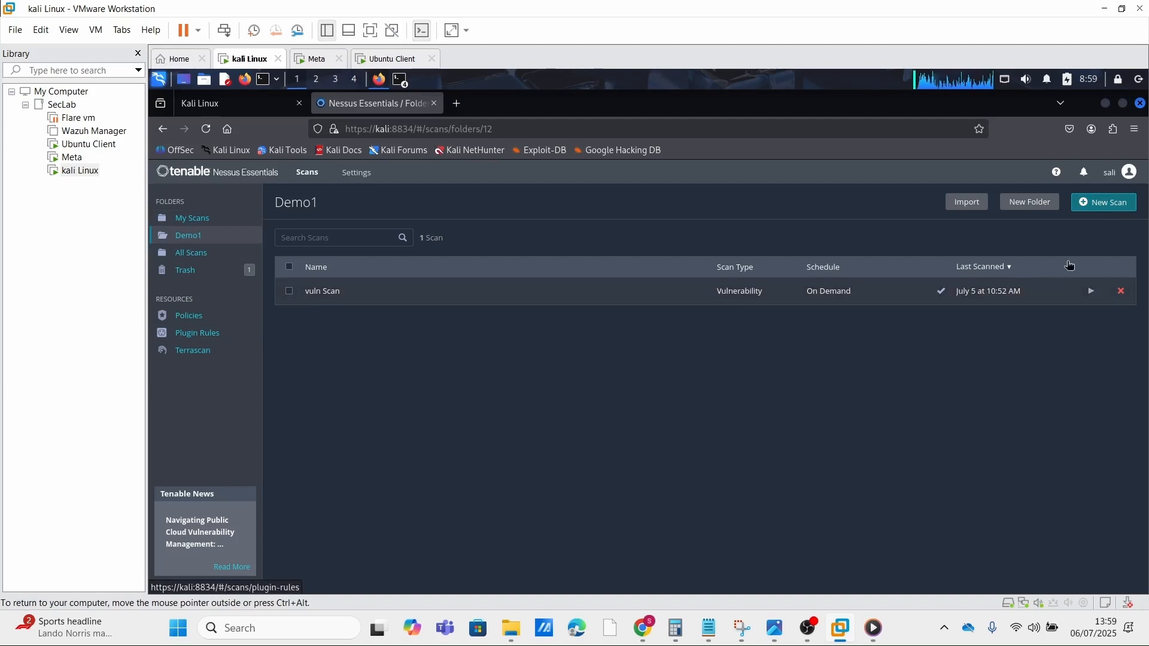
Step: Create a new scan from the Basic Network Scan template, with the name demo and the description demo1
{"action": "left_click", "coordinate": [1104, 203]}
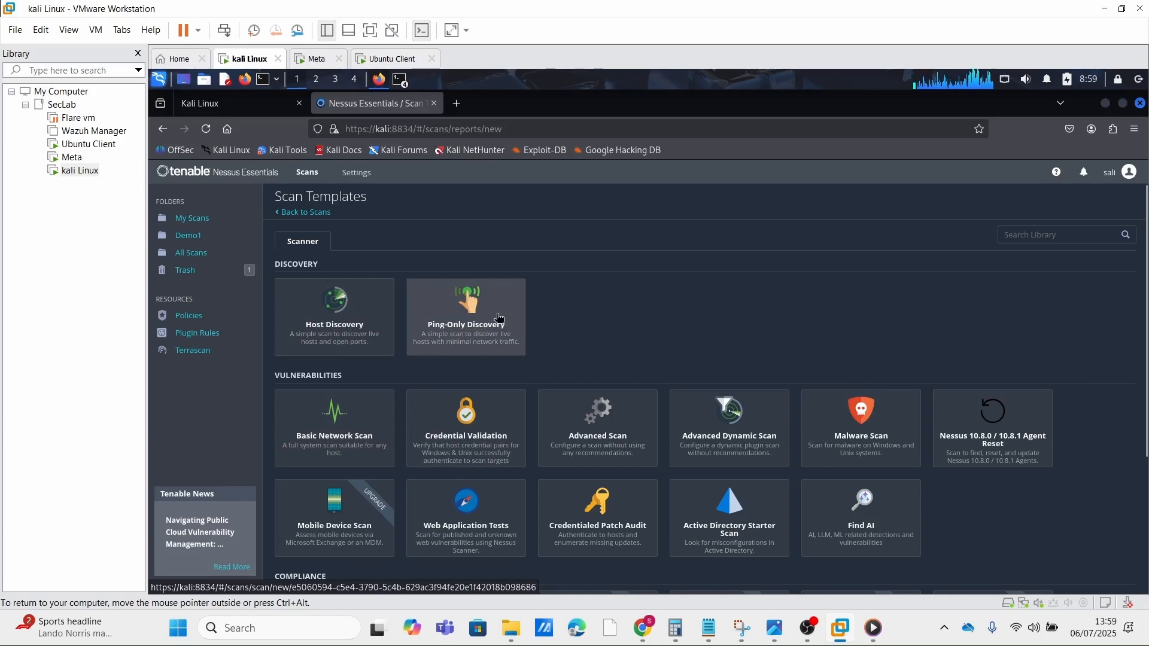
{"action": "left_click", "coordinate": [344, 440]}
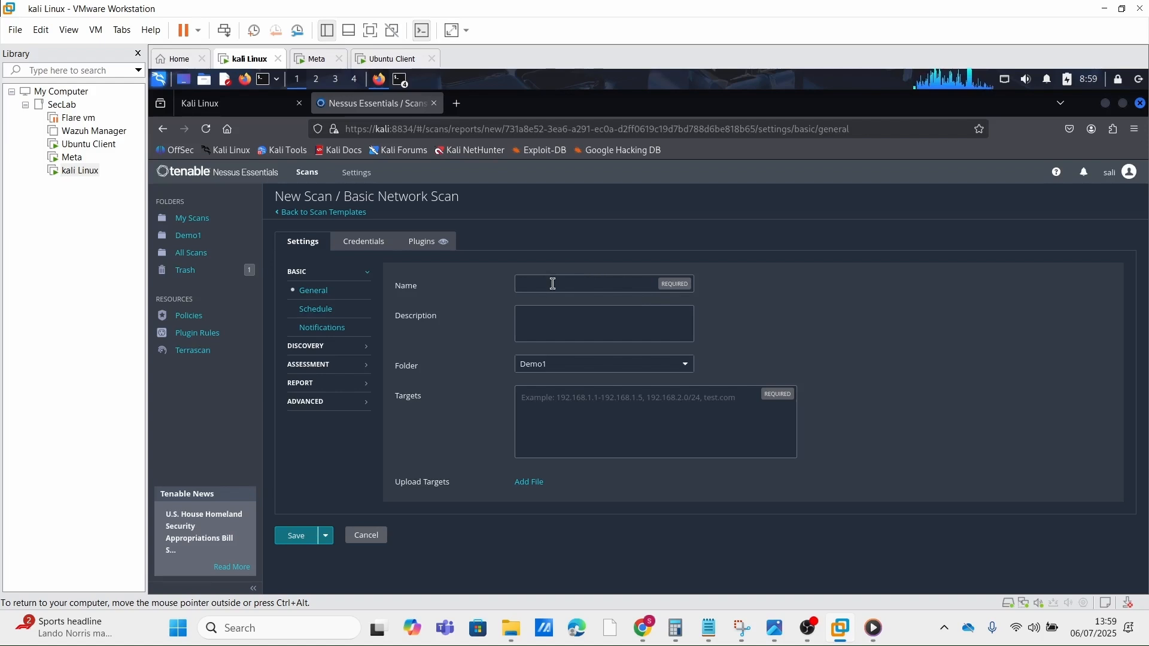
{"action": "type", "text": "demo"}
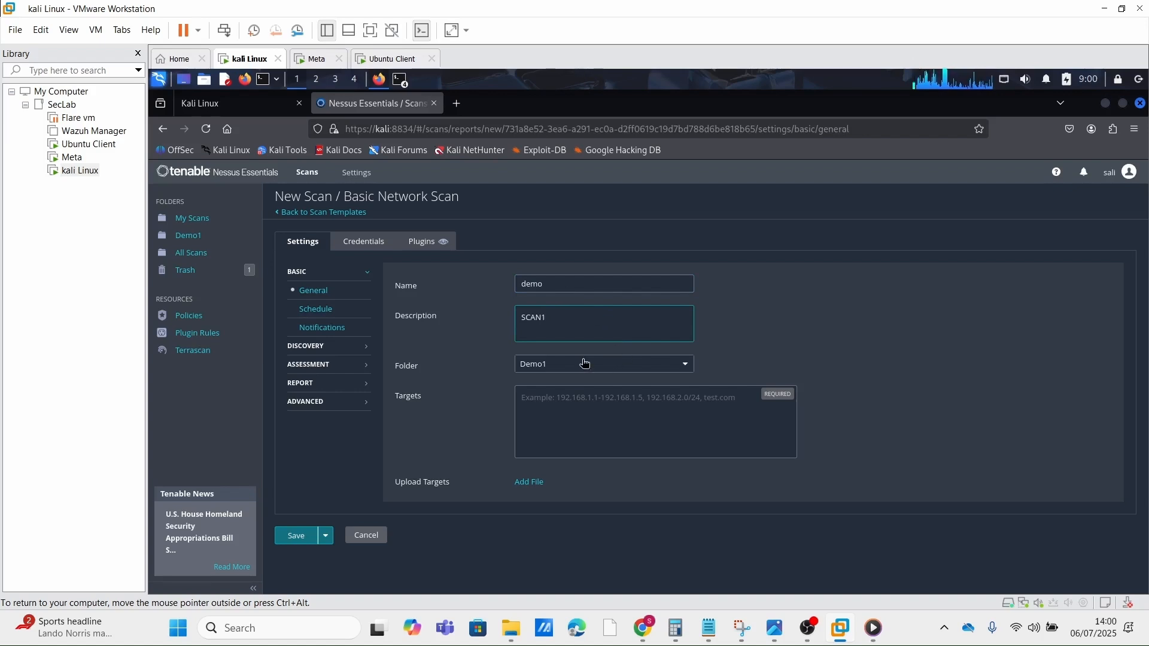
{"action": "key", "text": "BackSpace"}
{"action": "key", "text": "BackSpace"}
{"action": "key", "text": "BackSpace"}
{"action": "key", "text": "BackSpace"}
{"action": "key", "text": "BackSpace"}
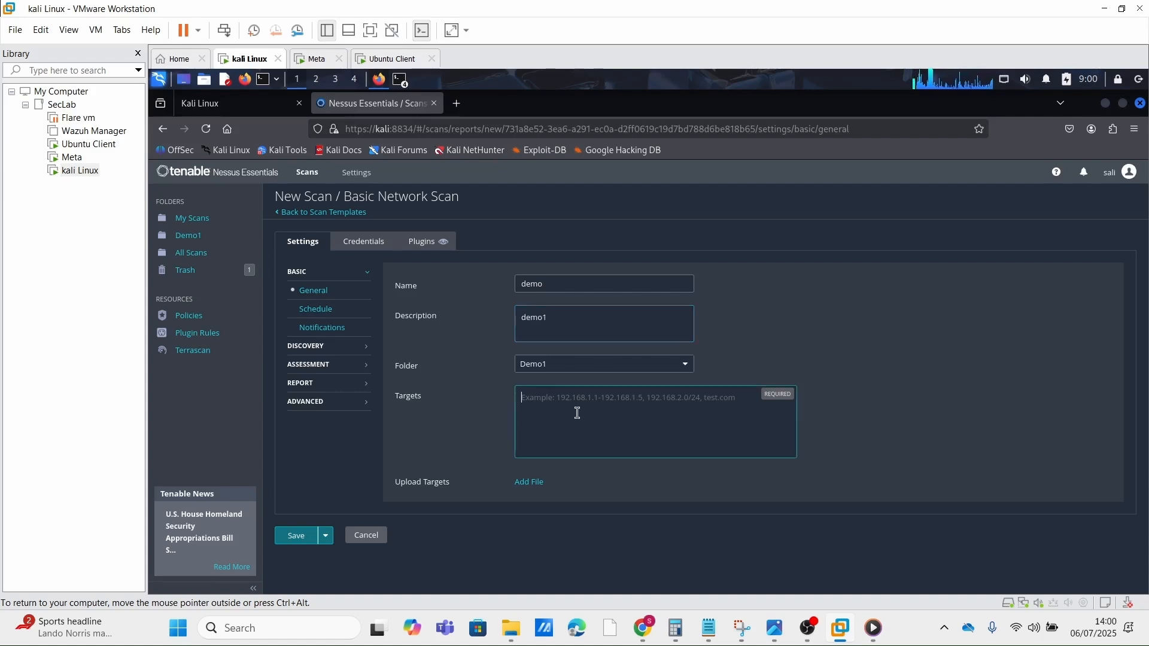
Step: Set the scan target to 10.0.0.11
{"action": "type", "text": "10"}
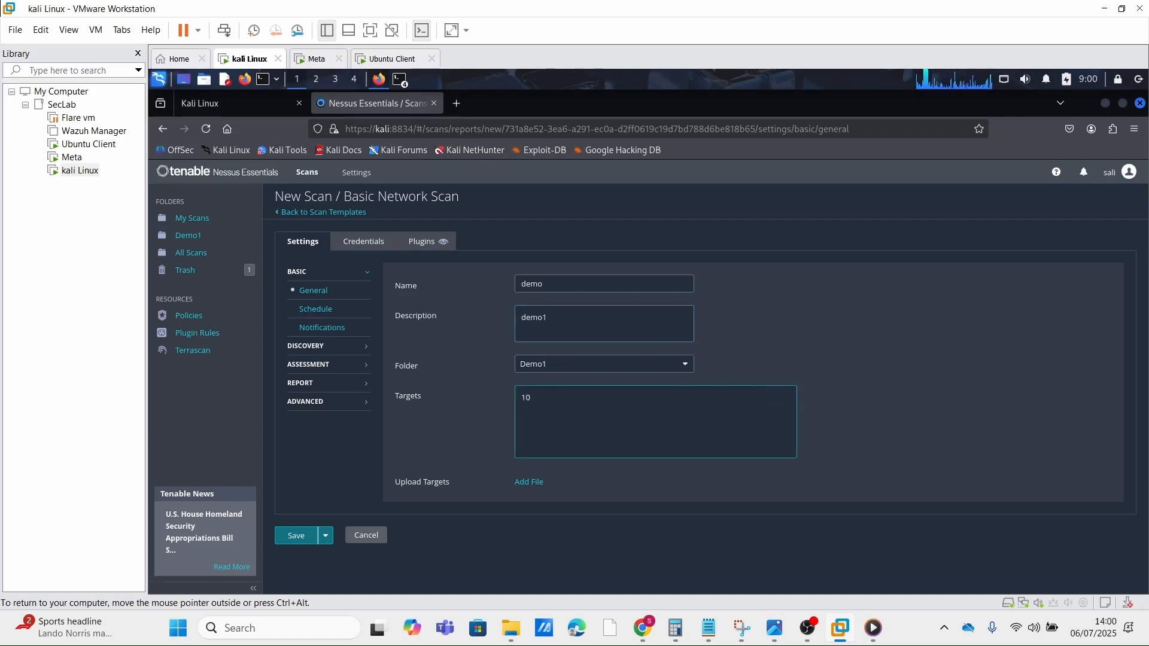
{"action": "type", "text": ".0.0."}
{"action": "type", "text": "11"}
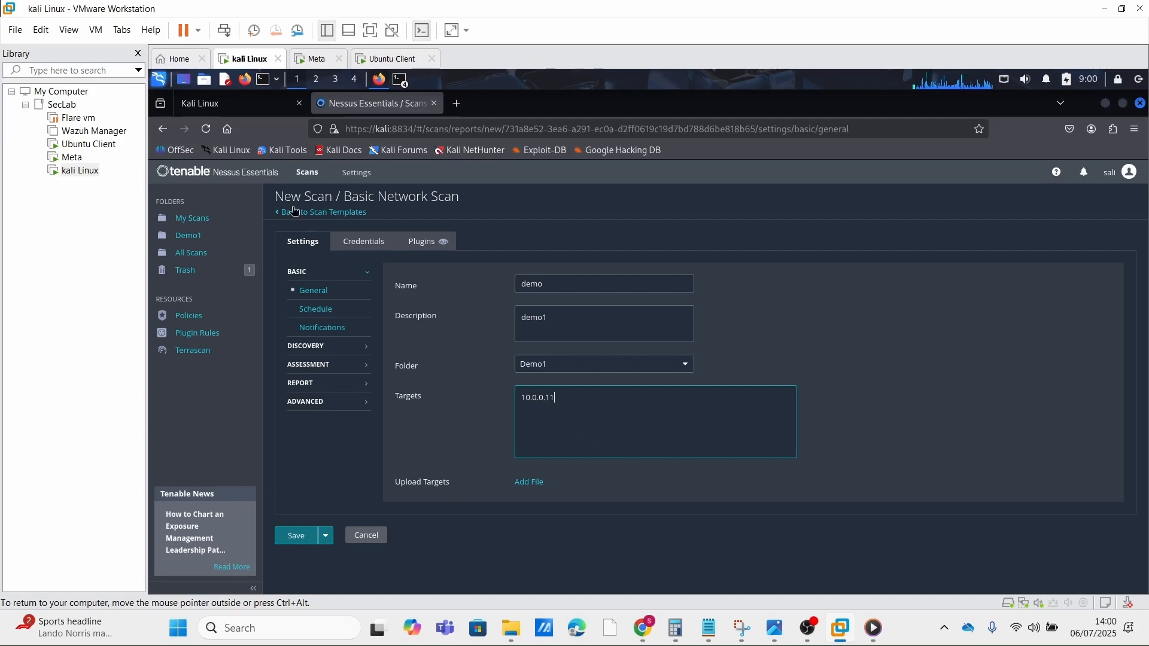
Step: Add SSH host credentials to the scan and set their authentication method to password
{"action": "left_click", "coordinate": [367, 245]}
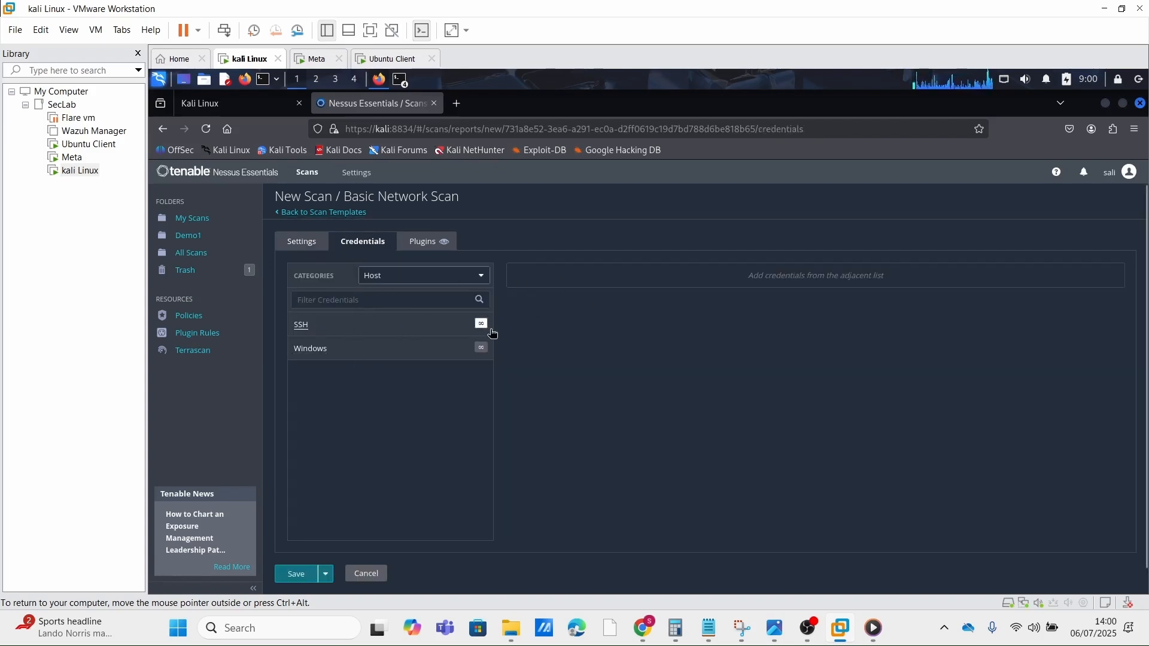
{"action": "left_click", "coordinate": [347, 329]}
{"action": "scroll", "coordinate": [346, 326], "scroll_direction": "down", "scroll_amount": 1}
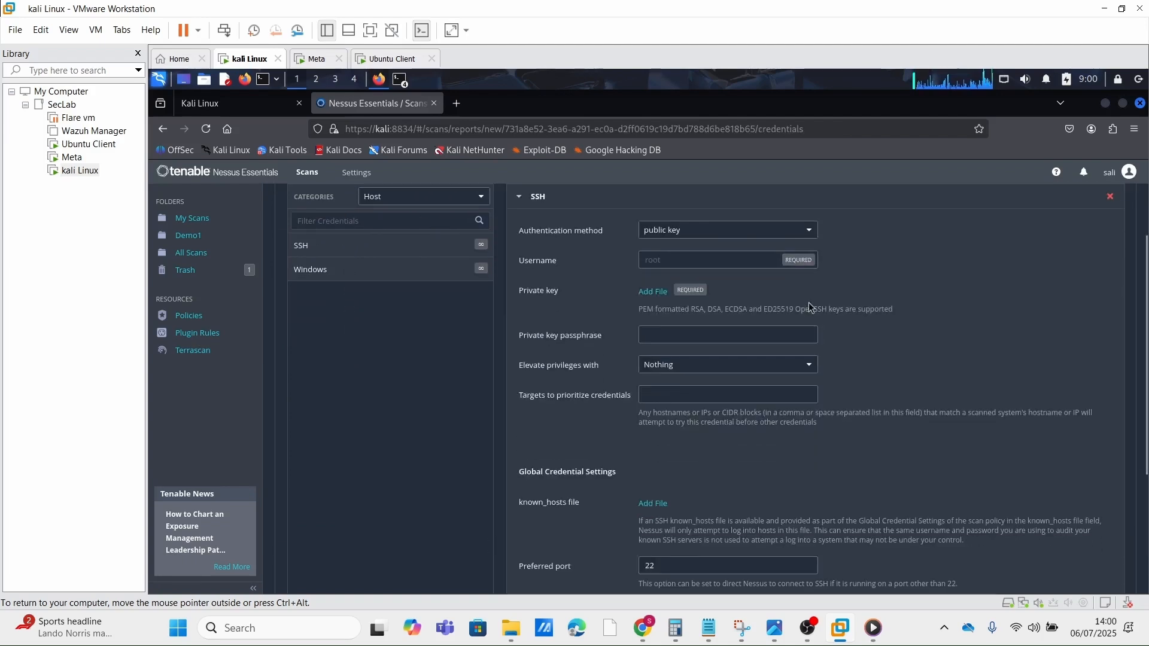
{"action": "left_click", "coordinate": [717, 233]}
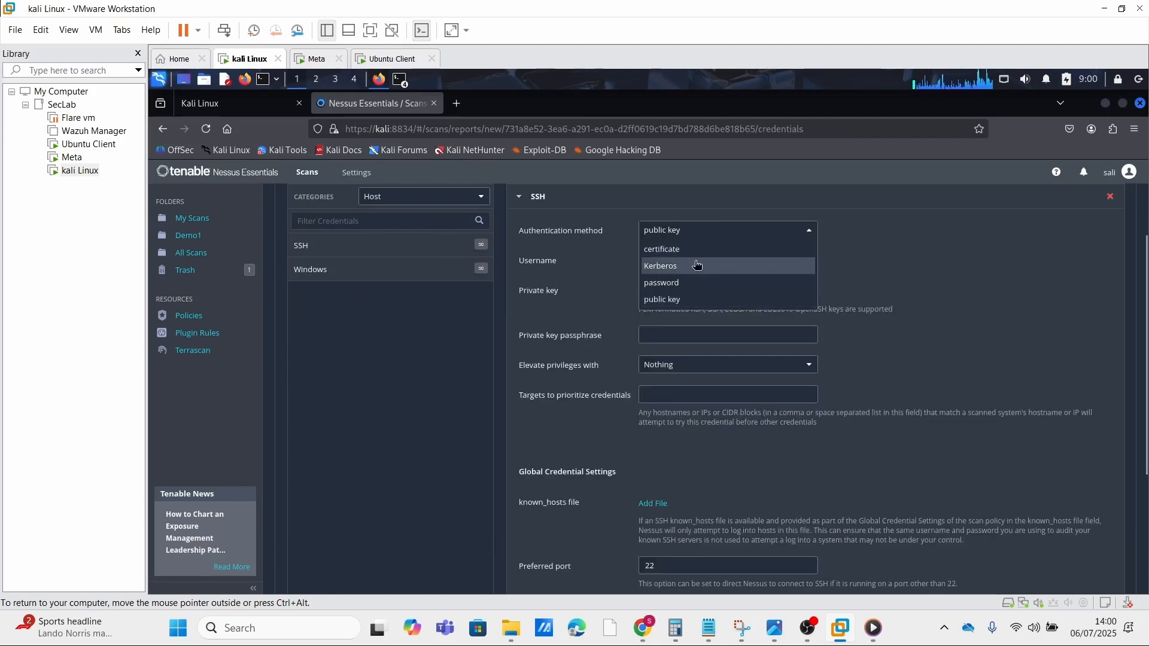
{"action": "left_click", "coordinate": [682, 284]}
Step: Enter msfadmin as the SSH username and fill in the SSH account password
{"action": "left_click", "coordinate": [679, 261]}
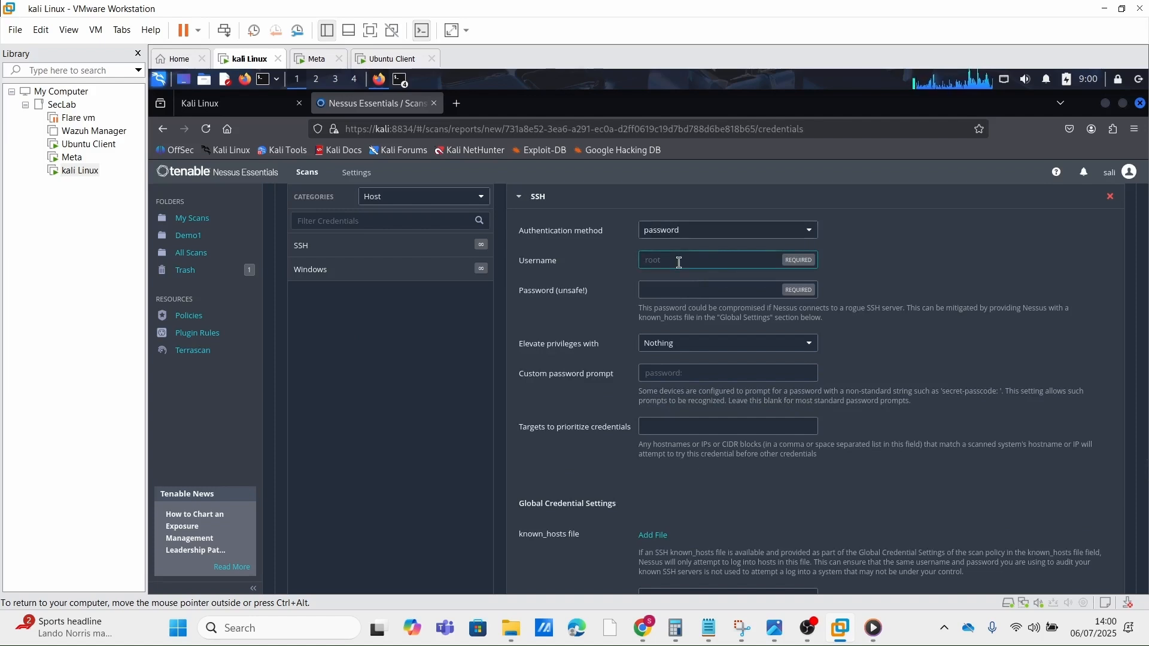
{"action": "type", "text": "s"}
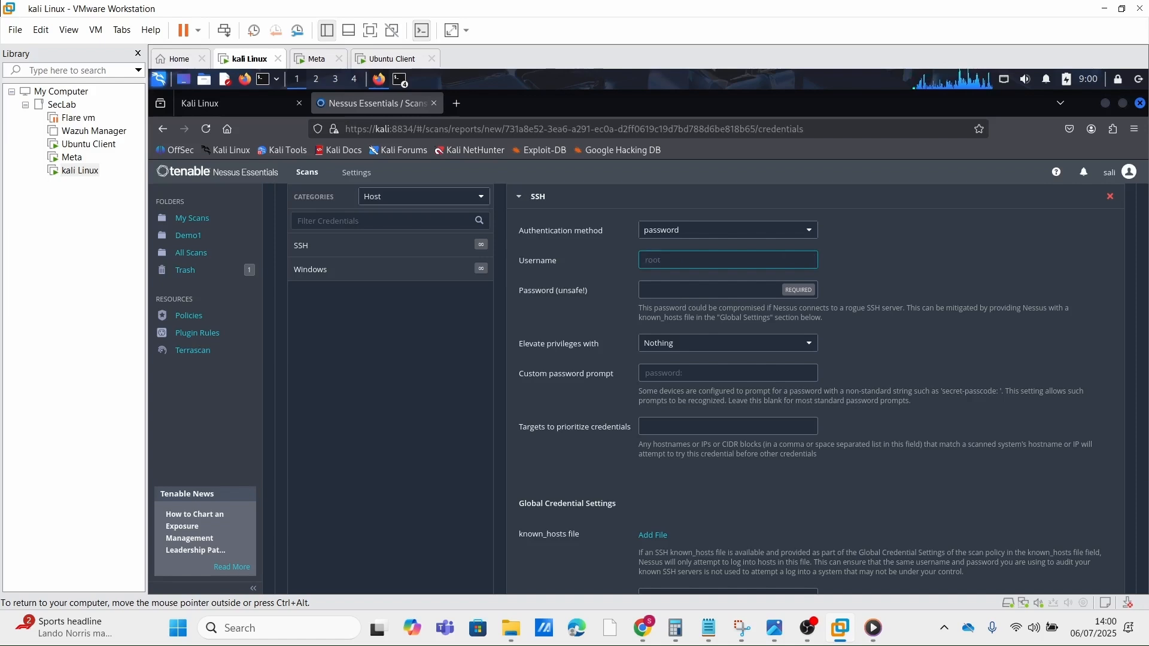
{"action": "type", "text": "msfadmin"}
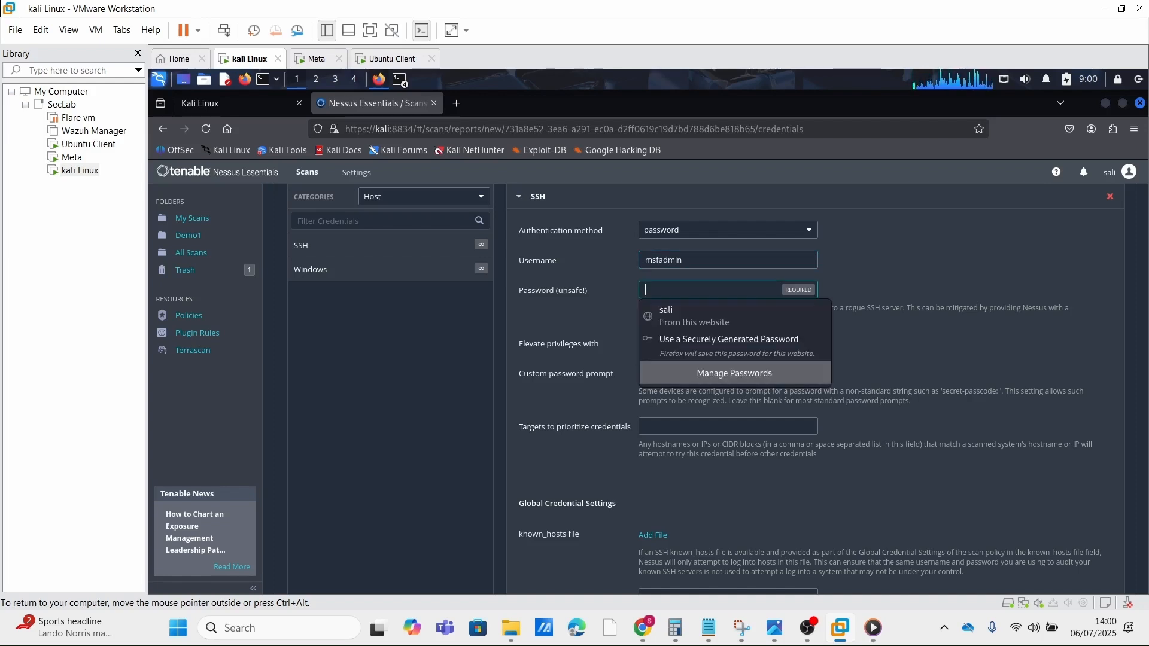
{"action": "type", "text": "m"}
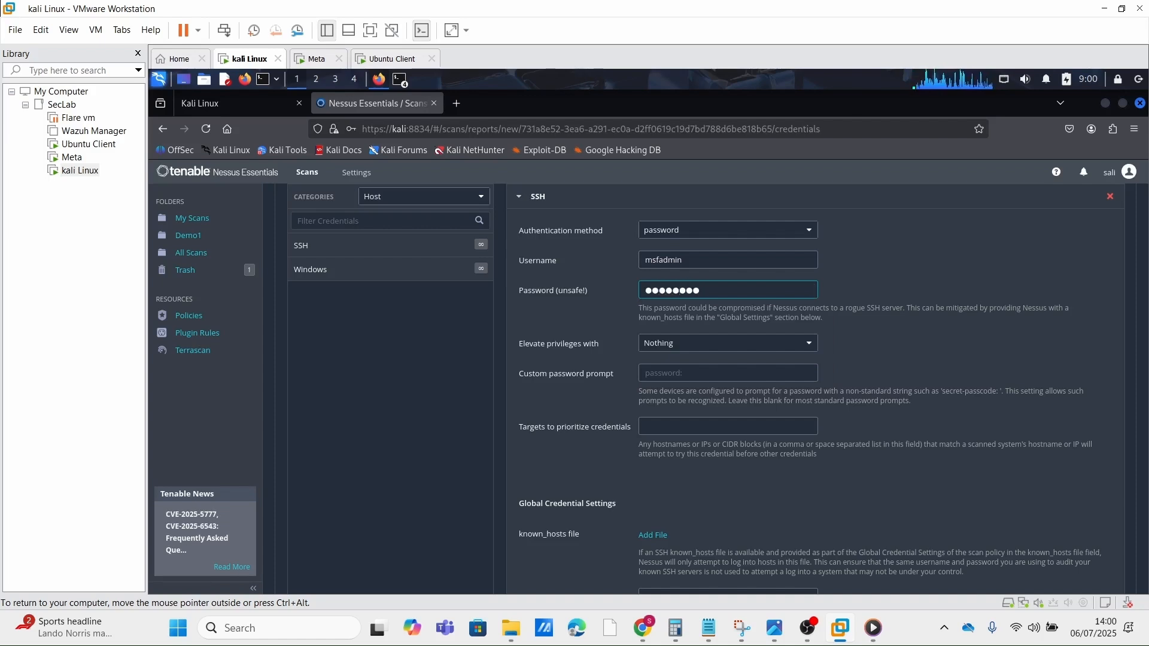
Step: Save and launch the demo scan
{"action": "scroll", "coordinate": [609, 415], "scroll_direction": "down", "scroll_amount": 4}
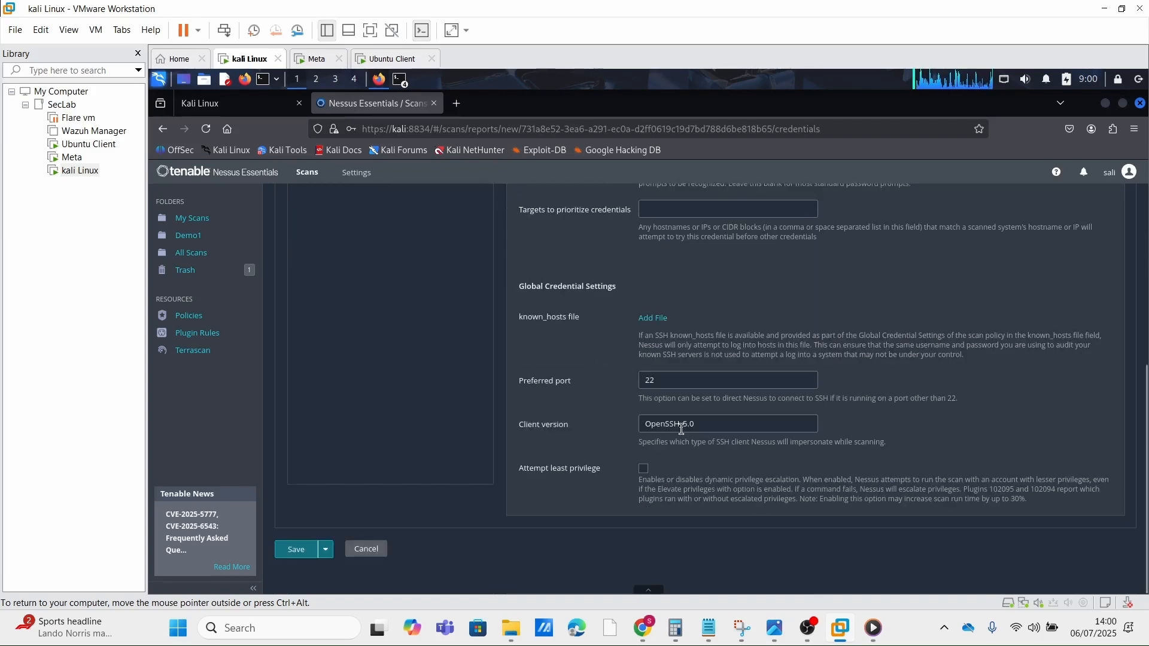
{"action": "left_click", "coordinate": [323, 550]}
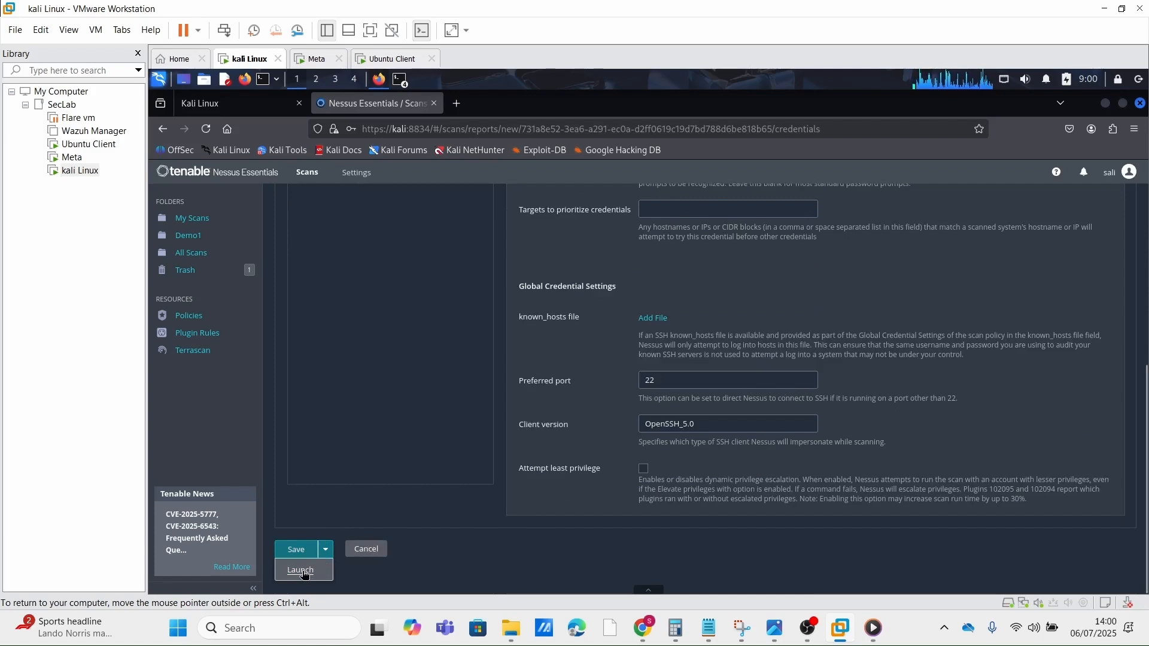
{"action": "left_click", "coordinate": [301, 570]}
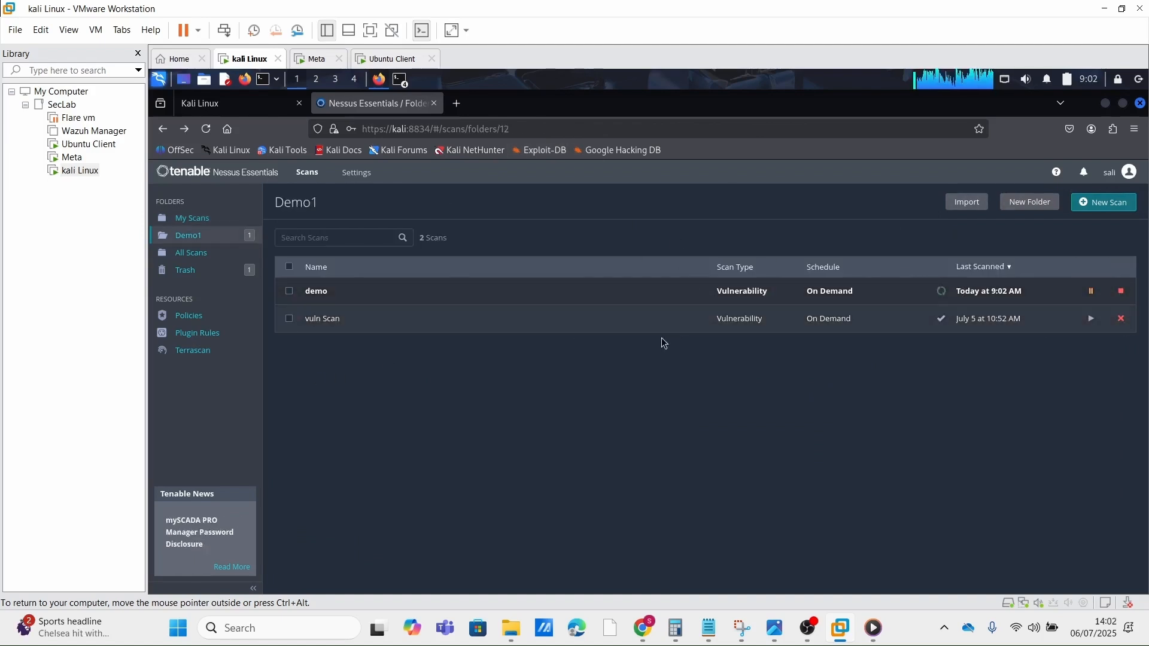
Step: Open the completed vuln Scan and inspect the severity breakdown of host 10.0.0.11, from critical to info
{"action": "left_click", "coordinate": [592, 326]}
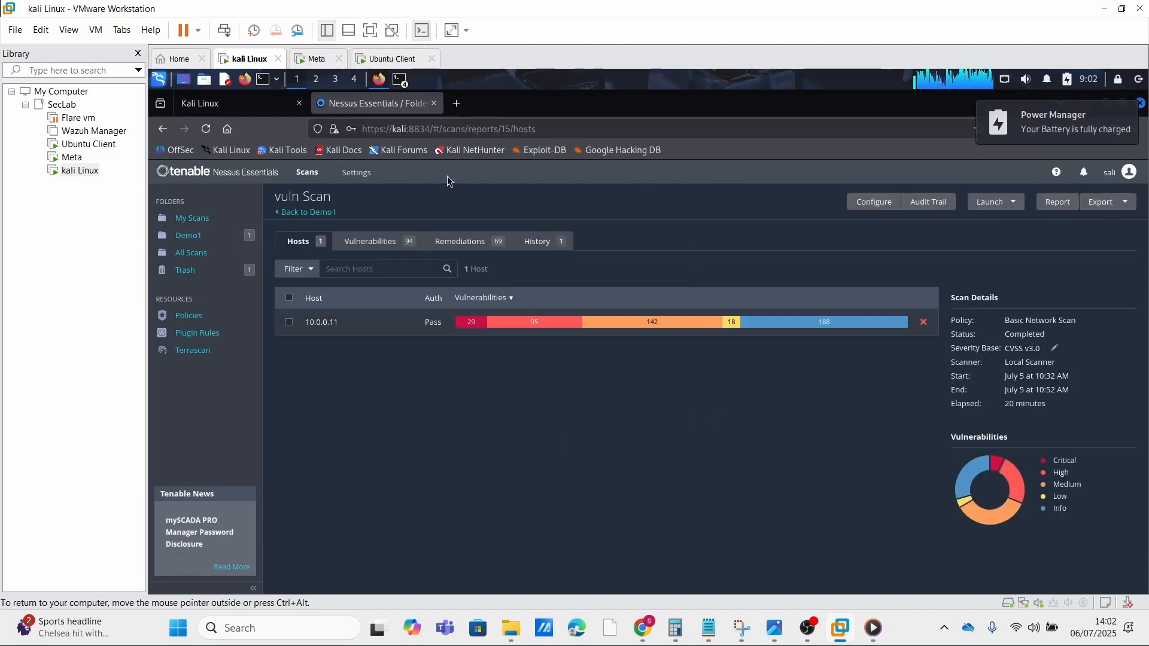
{"action": "mouse_move", "coordinate": [466, 329]}
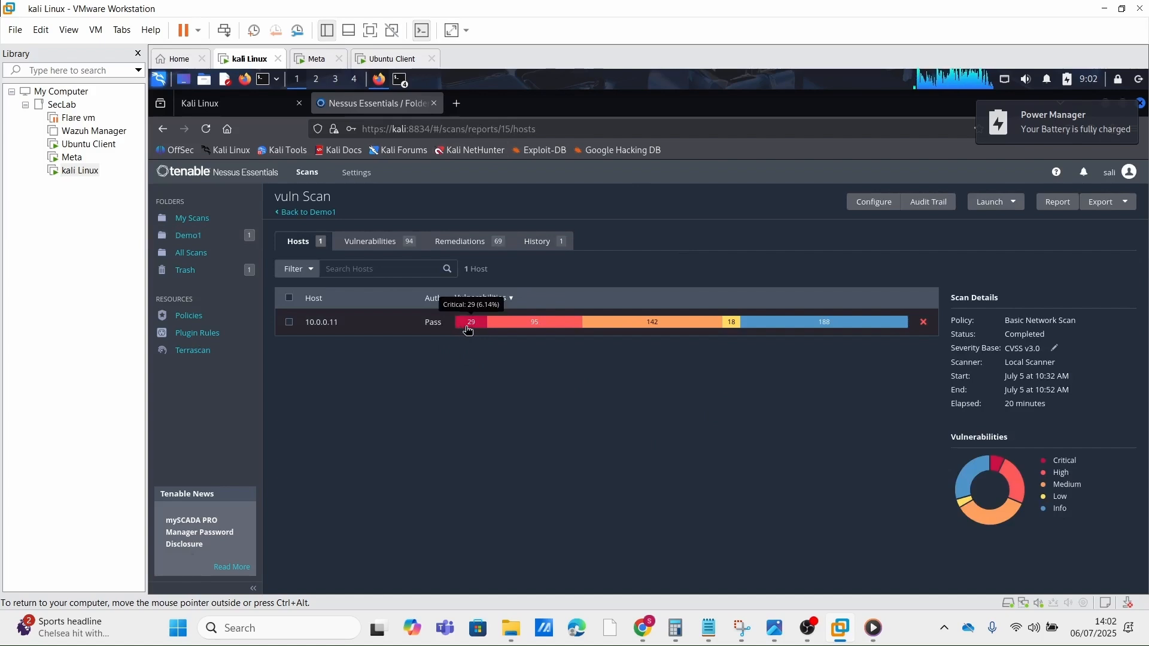
{"action": "mouse_move", "coordinate": [526, 327]}
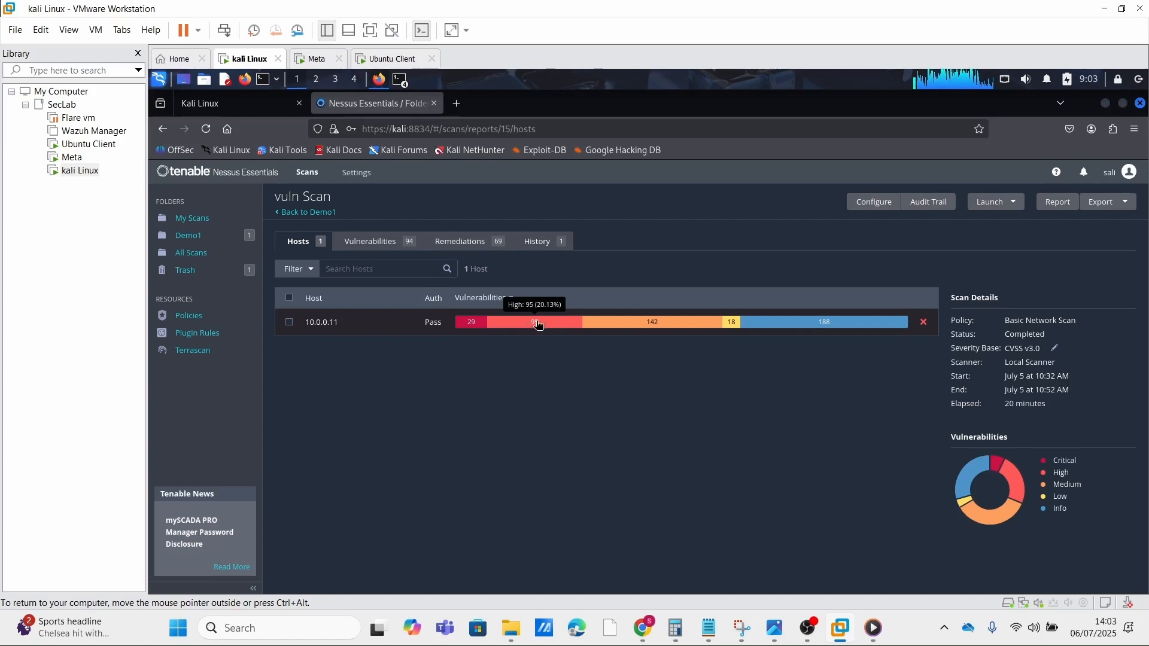
{"action": "mouse_move", "coordinate": [653, 328]}
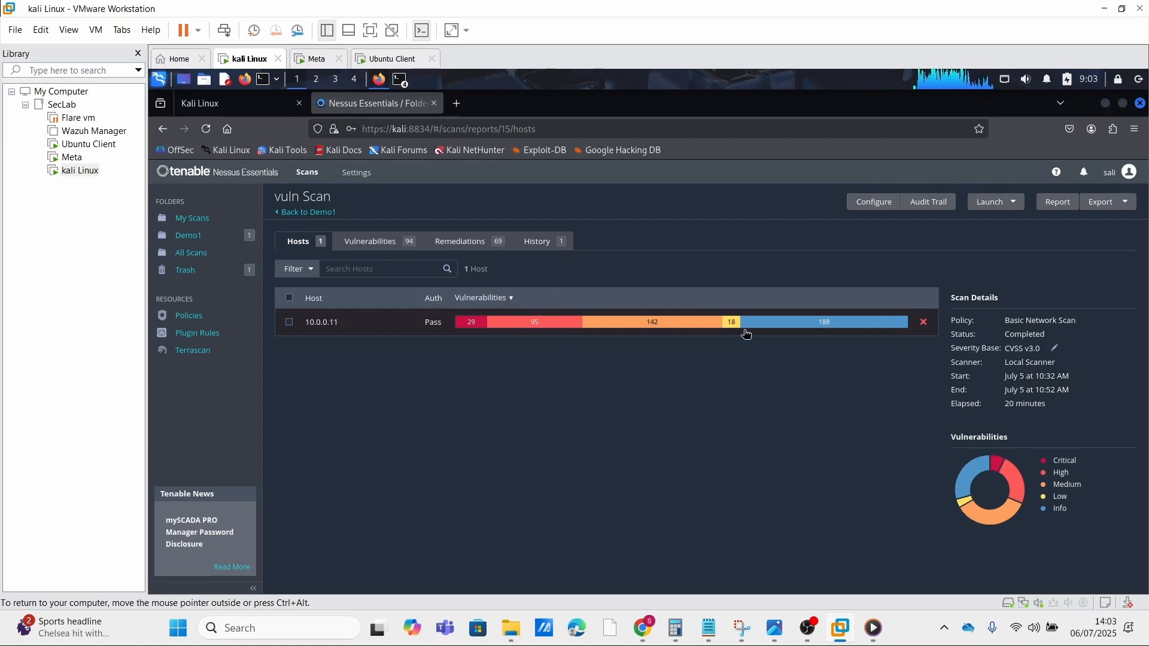
{"action": "mouse_move", "coordinate": [733, 329]}
{"action": "mouse_move", "coordinate": [784, 325]}
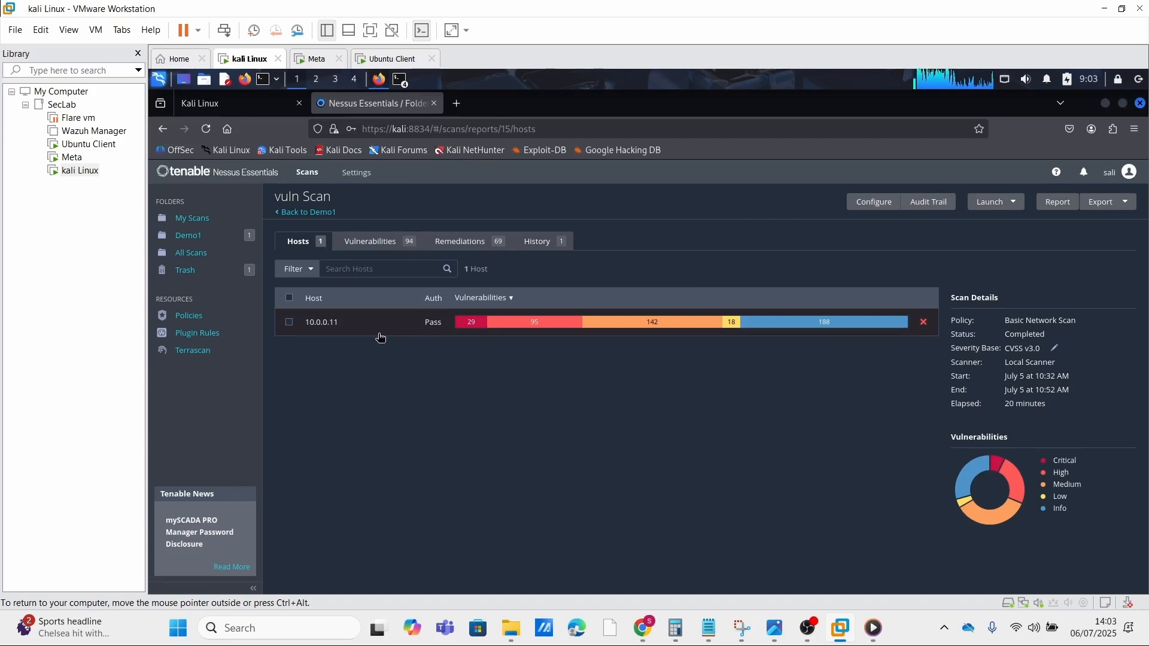
Step: List the vulnerabilities of host 10.0.0.11 and read the details of the critical VNC Server password finding
{"action": "left_click", "coordinate": [487, 326]}
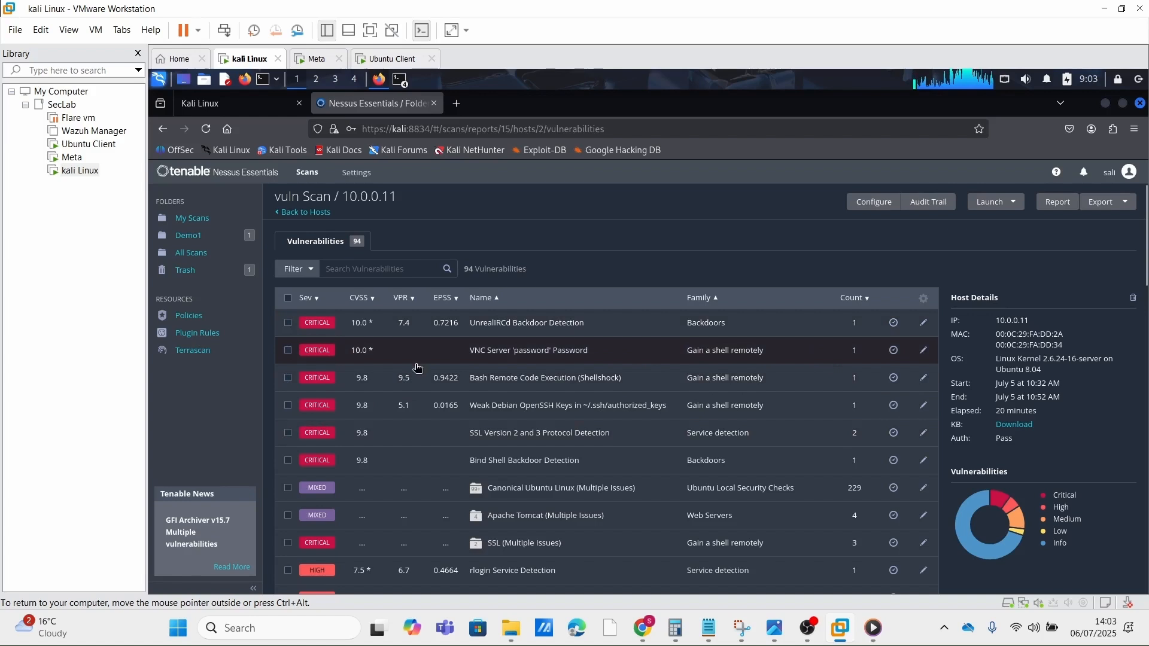
{"action": "left_click", "coordinate": [507, 357]}
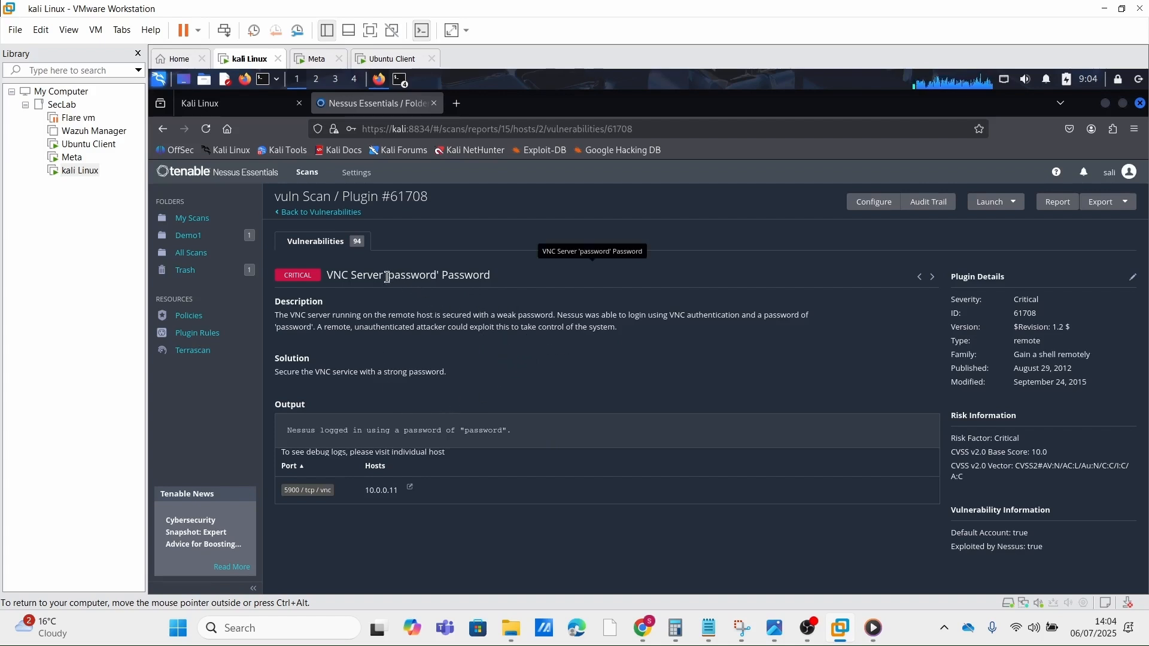
{"action": "left_click_drag", "start_coordinate": [388, 275], "coordinate": [437, 274]}
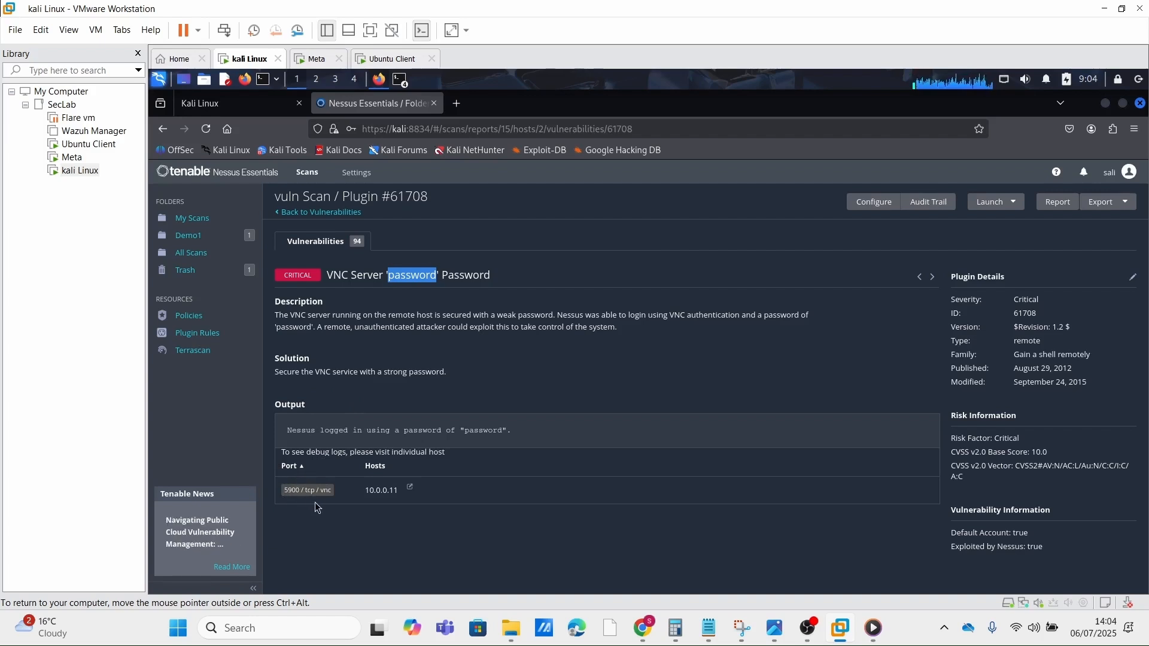
{"action": "left_click", "coordinate": [368, 490]}
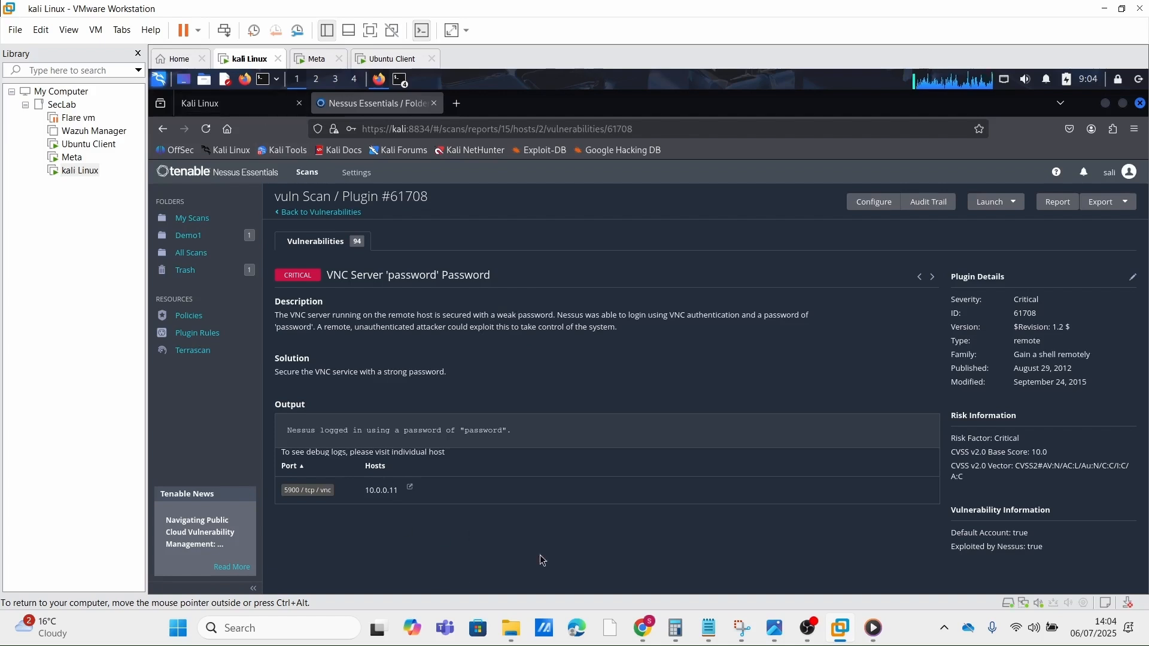
Step: Open a new terminal window in Kali
{"action": "left_click", "coordinate": [267, 79]}
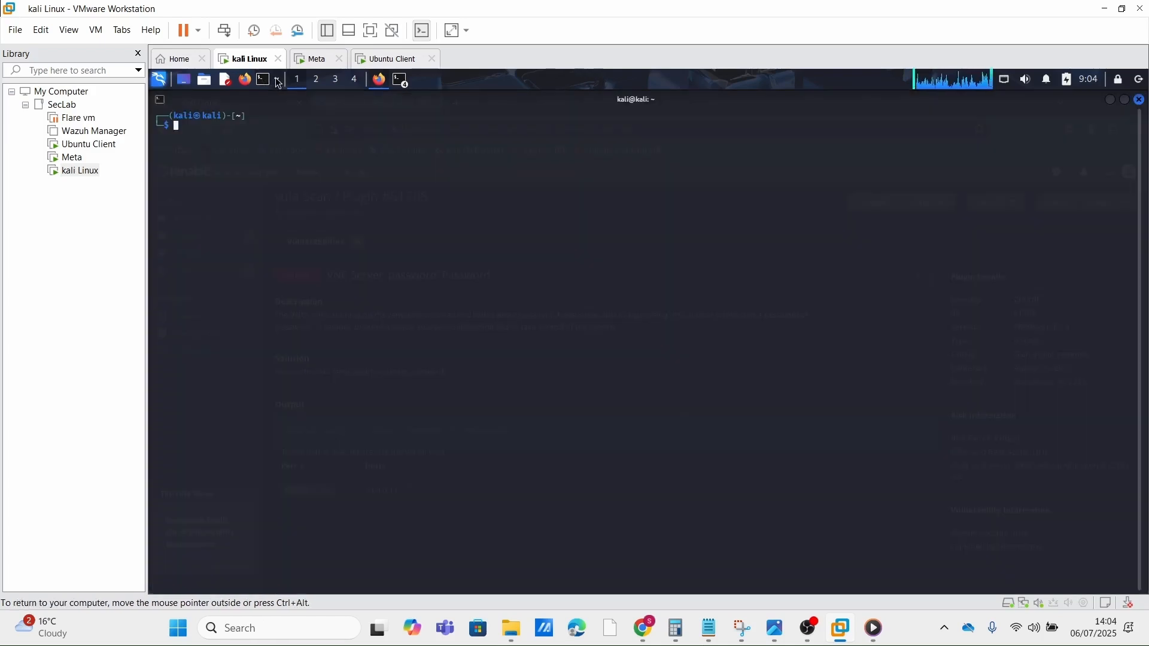
{"action": "left_click", "coordinate": [275, 78]}
{"action": "left_click", "coordinate": [275, 180]}
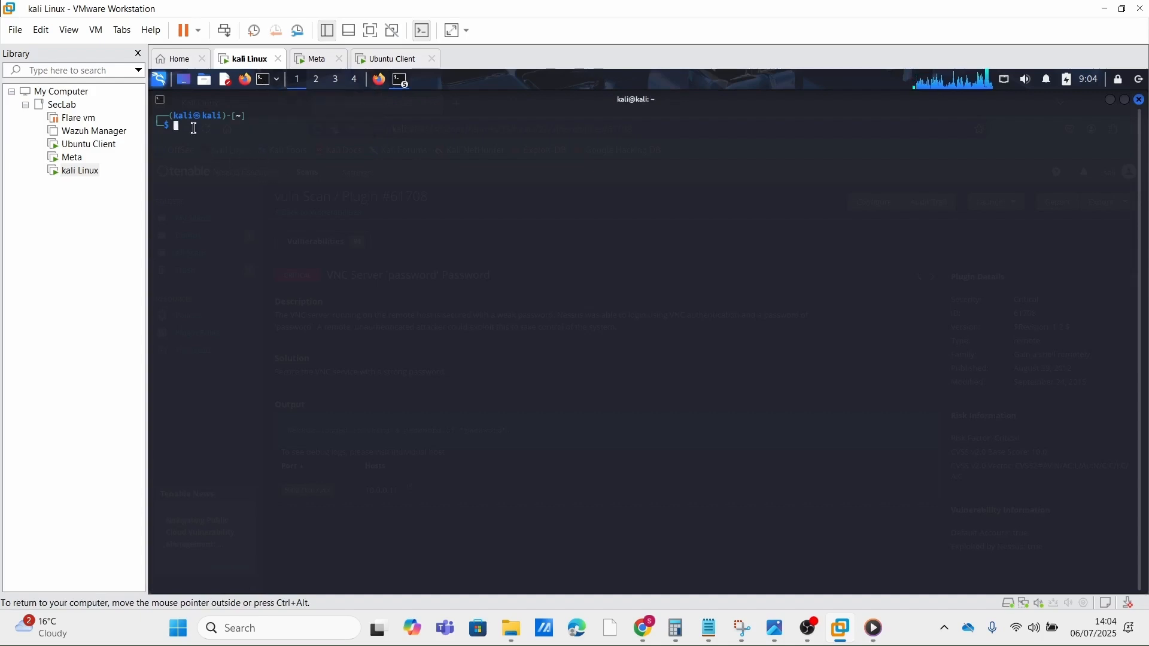
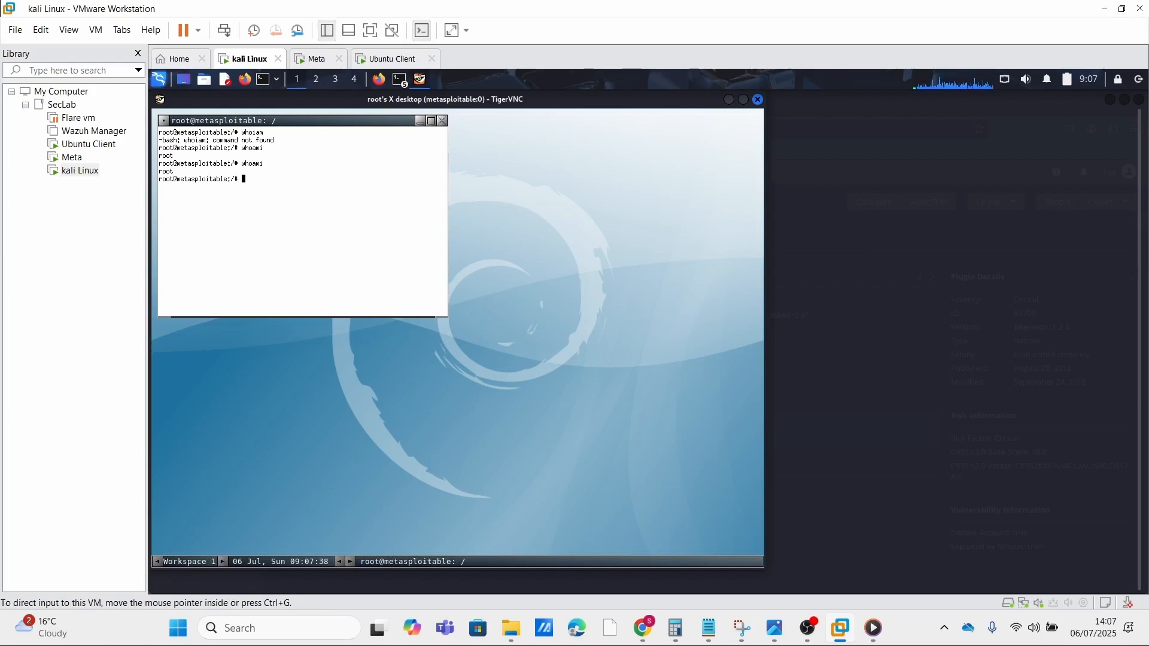
{"action": "left_click", "coordinate": [481, 410]}
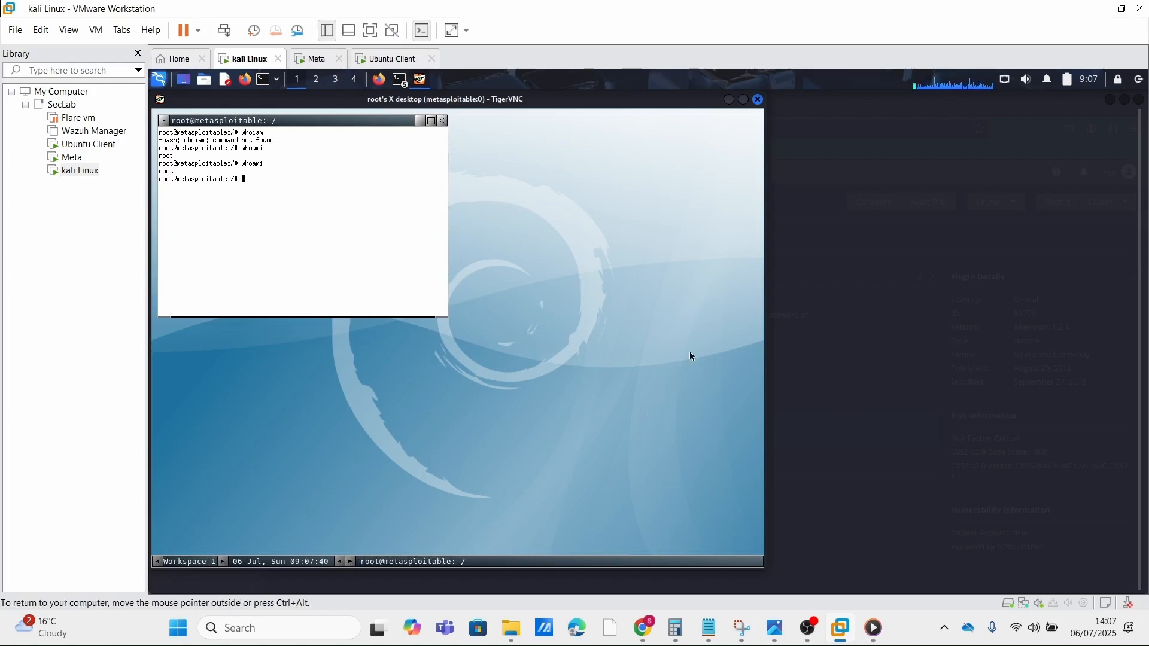